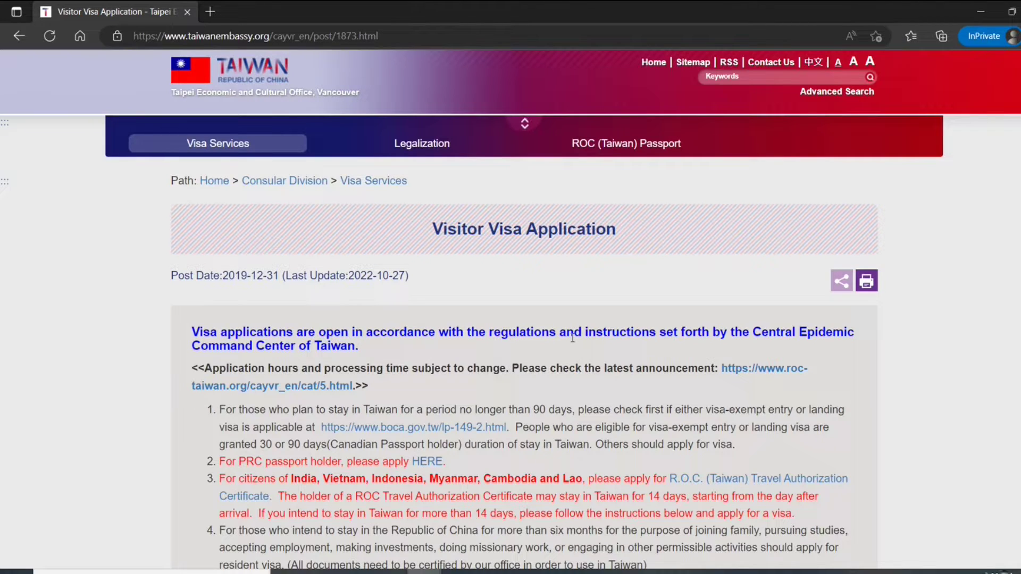
Review the Visitor Visa Application notes, highlighting the list of countries from India to Lao and the Canadian passport holder remark
{"action": "scroll", "coordinate": [572, 338], "scroll_direction": "down", "scroll_amount": 2}
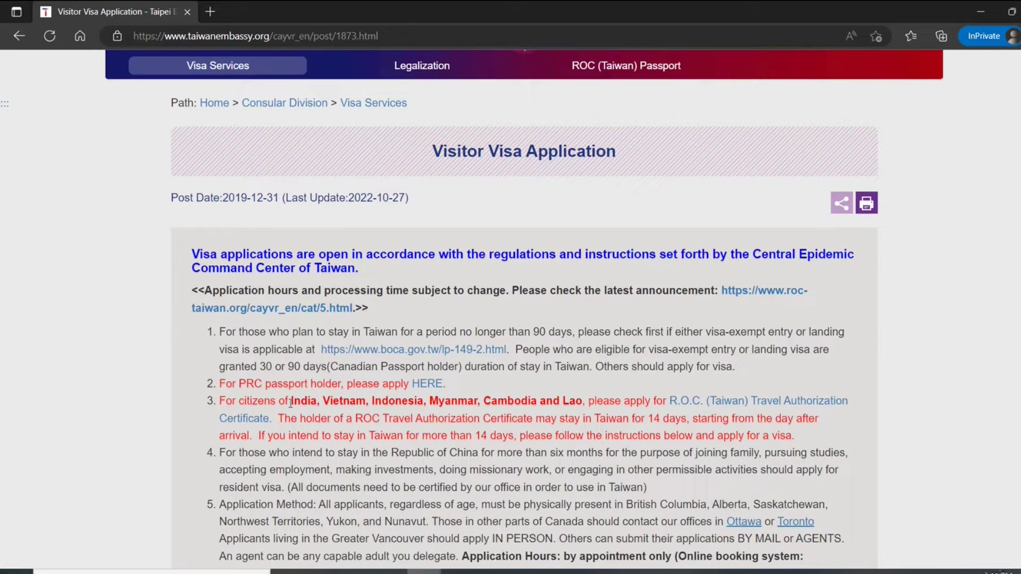
{"action": "left_click_drag", "start_coordinate": [292, 401], "coordinate": [584, 405]}
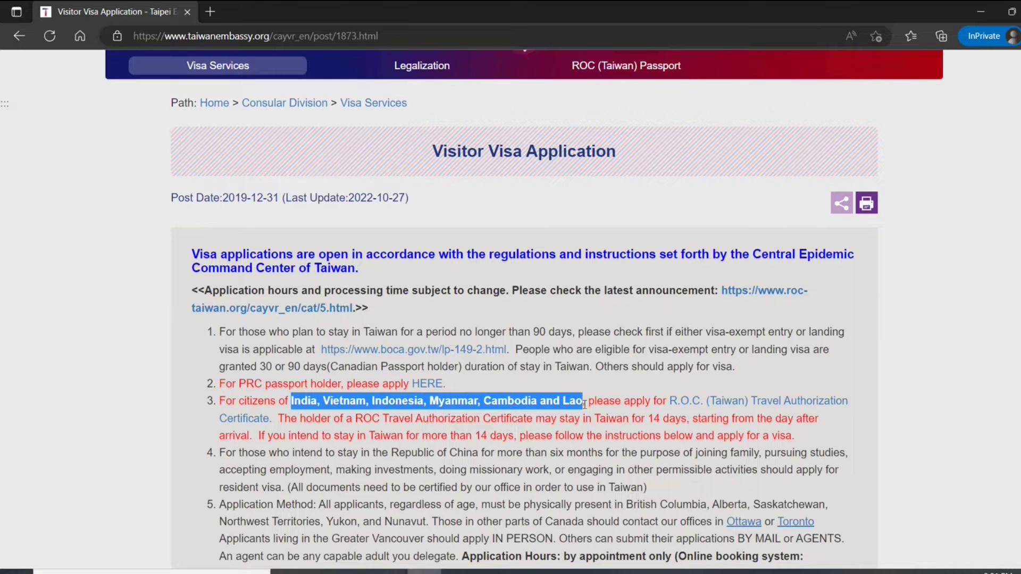
{"action": "left_click", "coordinate": [388, 384]}
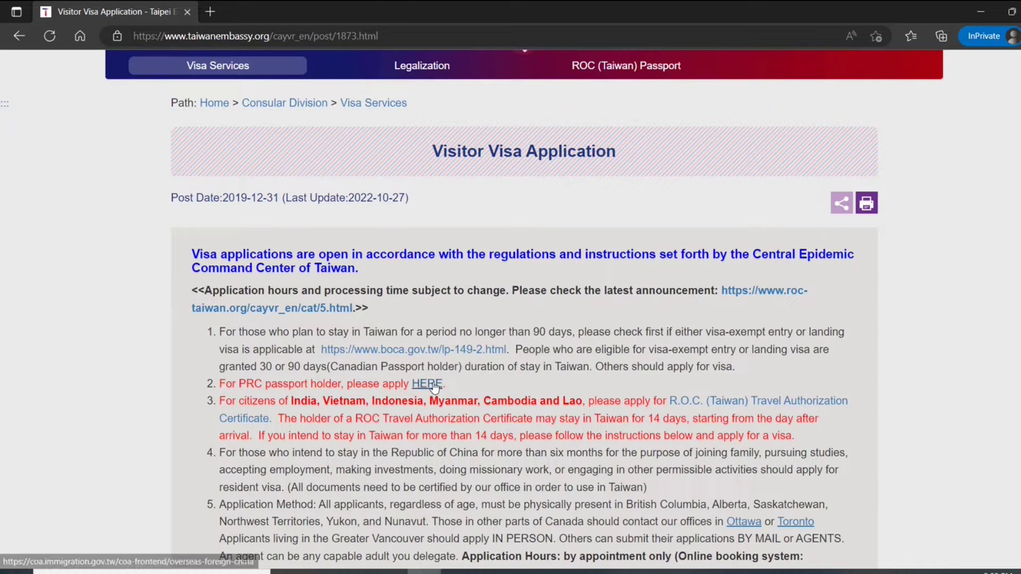
{"action": "left_click_drag", "start_coordinate": [356, 367], "coordinate": [439, 367]}
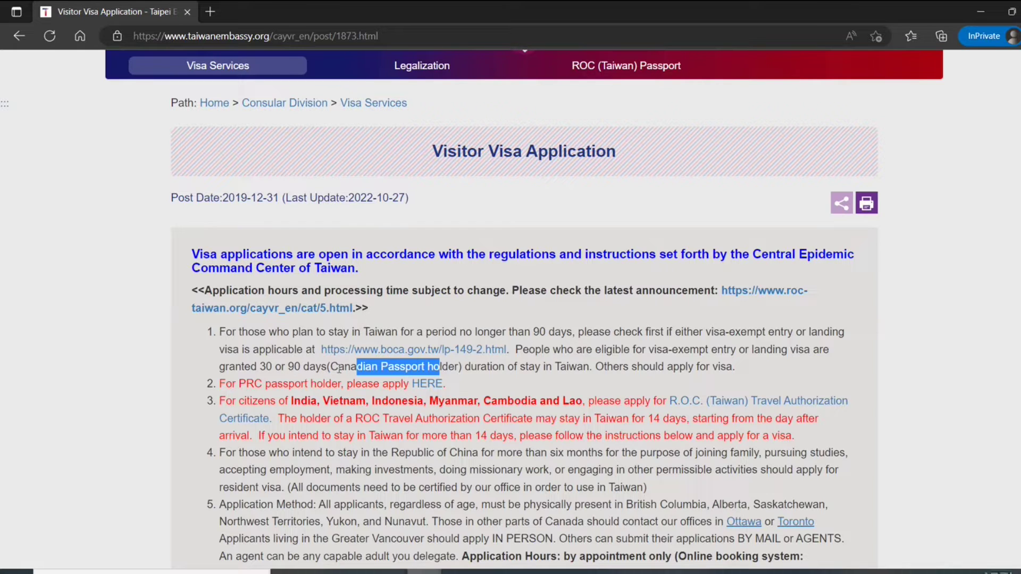
Open the boca.gov.tw link for visa-exempt entry and landing visas in a new tab and switch to it
{"action": "right_click", "coordinate": [364, 351]}
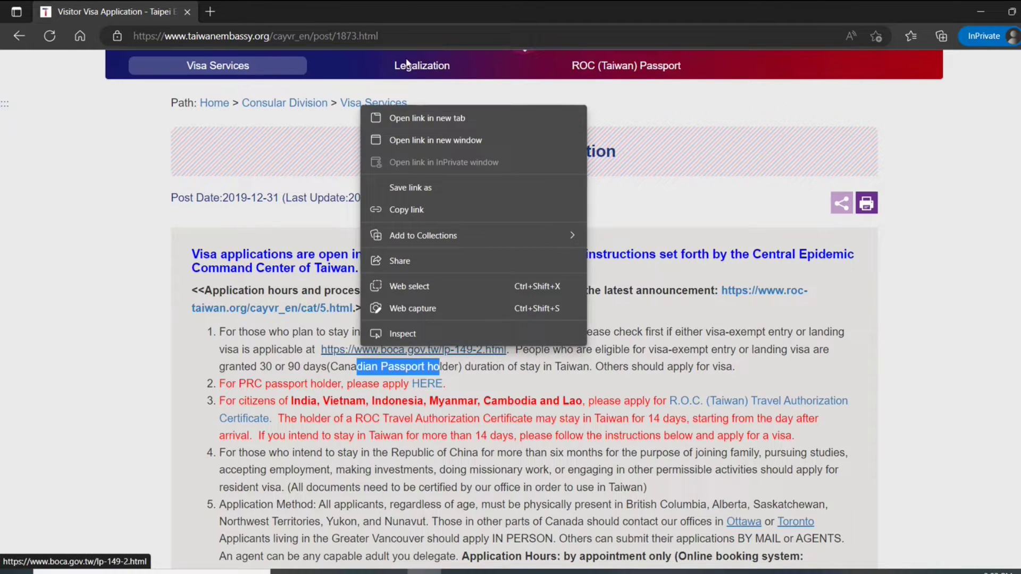
{"action": "left_click", "coordinate": [406, 117]}
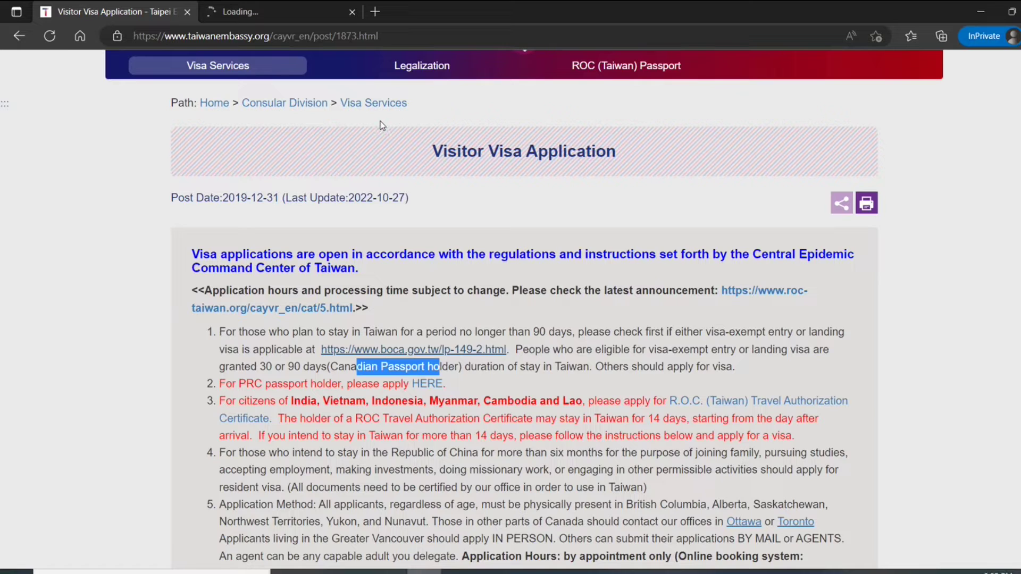
{"action": "left_click", "coordinate": [288, 11]}
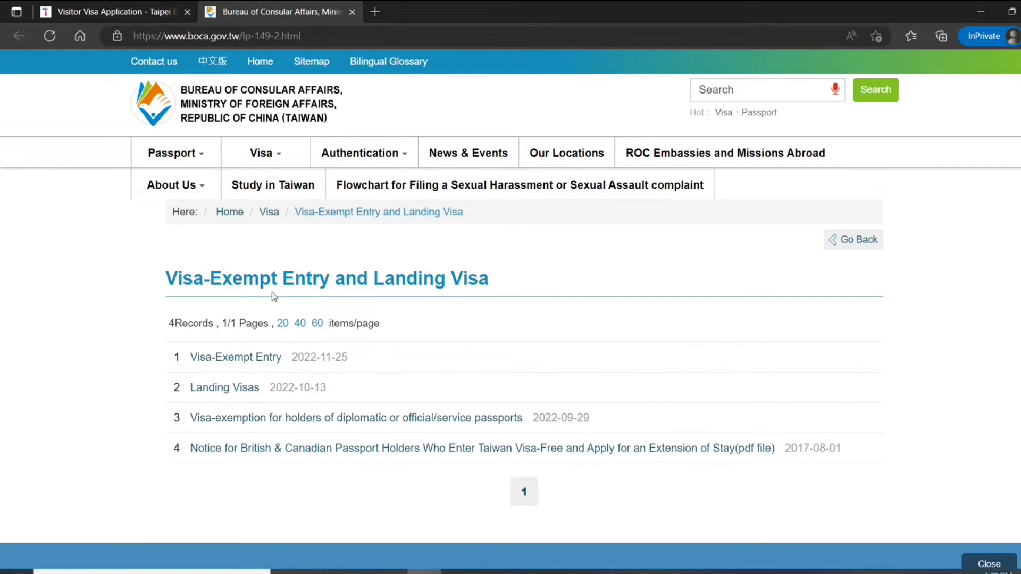
Open the Visa-Exempt Entry article from the Visa-Exempt Entry and Landing Visa list
{"action": "scroll", "coordinate": [260, 360], "scroll_direction": "down", "scroll_amount": 1}
{"action": "left_click", "coordinate": [260, 360]}
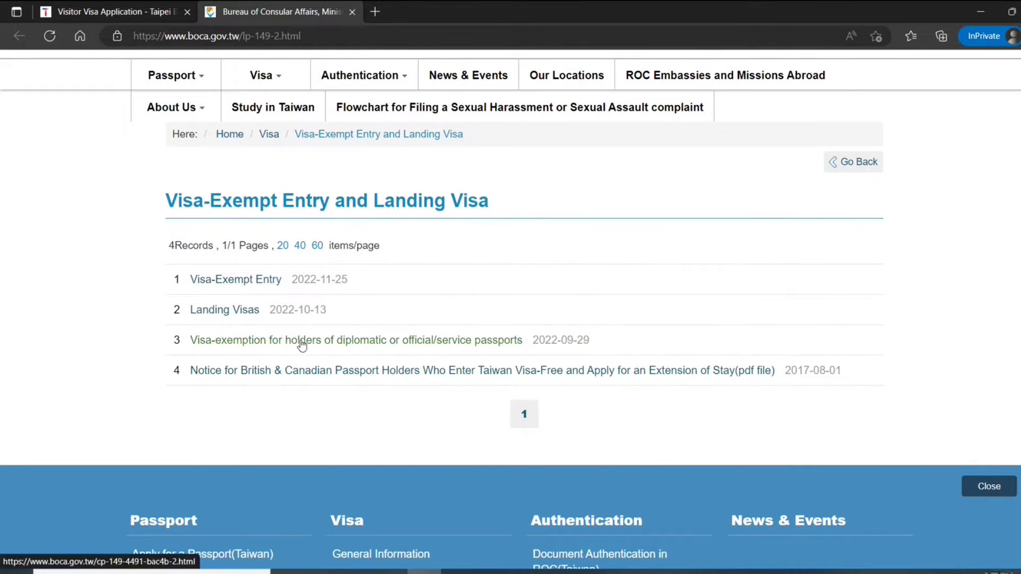
{"action": "left_click", "coordinate": [253, 283]}
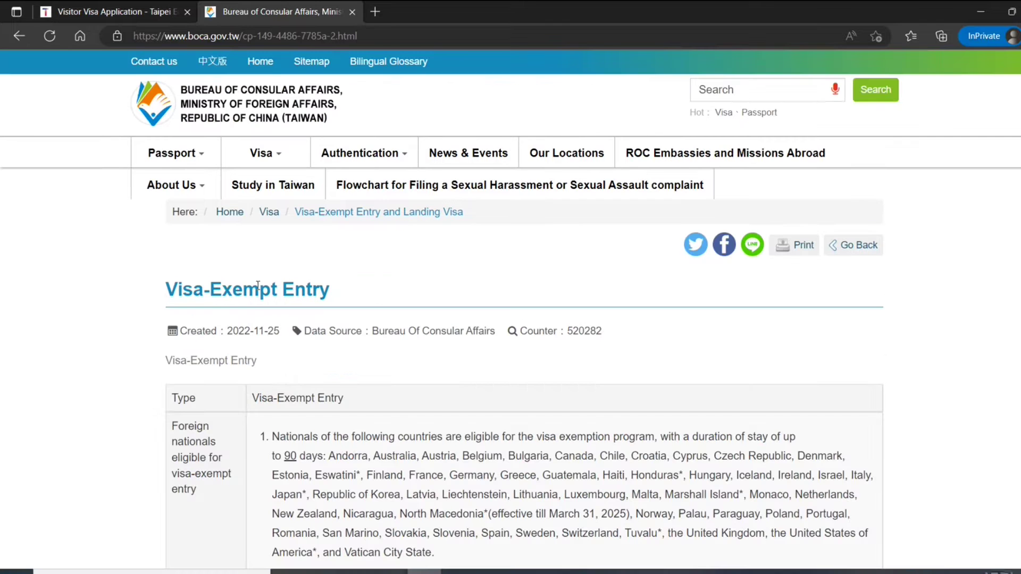
Examine the Visa-Exempt Entry page, highlighting the 90-day and 30-day country lists and reading through the requirements and duration of stay
{"action": "scroll", "coordinate": [443, 289], "scroll_direction": "down", "scroll_amount": 3}
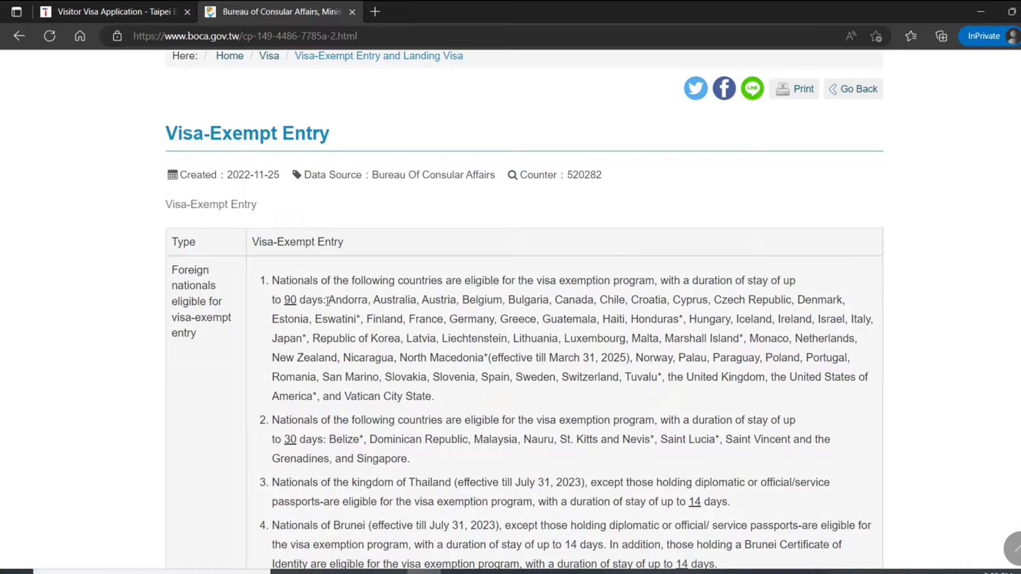
{"action": "left_click_drag", "start_coordinate": [327, 301], "coordinate": [426, 396]}
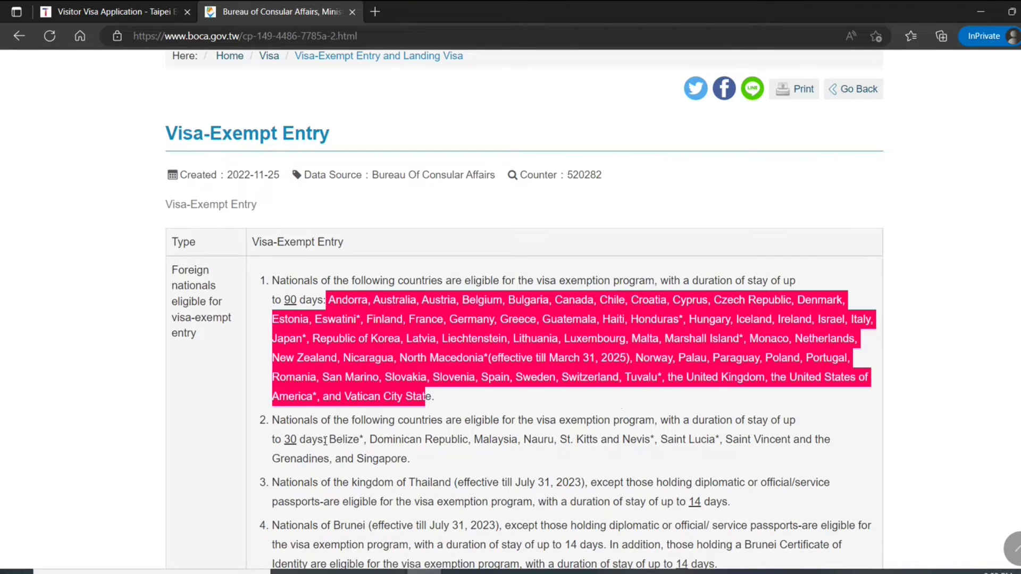
{"action": "left_click_drag", "start_coordinate": [353, 440], "coordinate": [421, 458]}
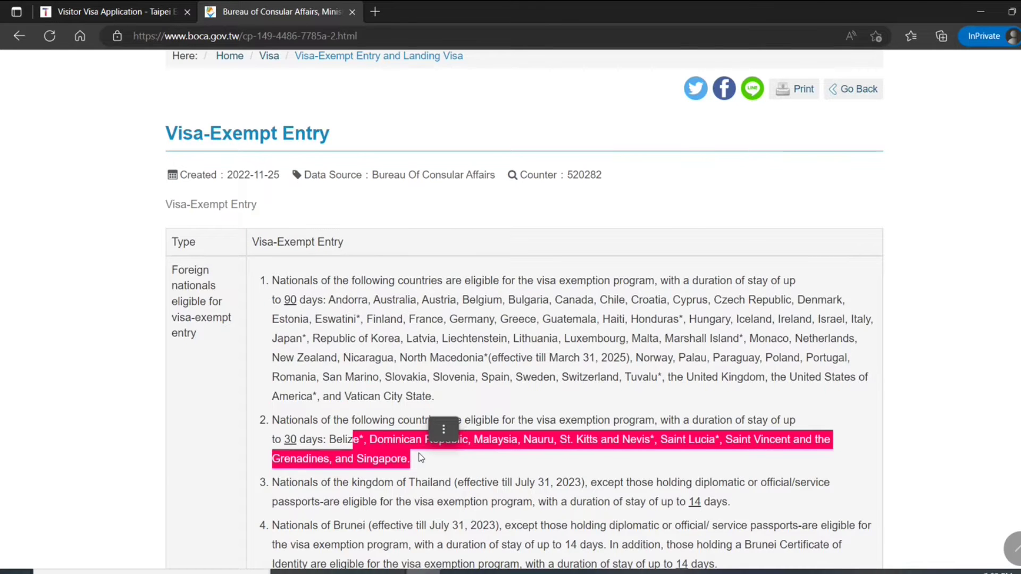
{"action": "scroll", "coordinate": [634, 317], "scroll_direction": "down", "scroll_amount": 3}
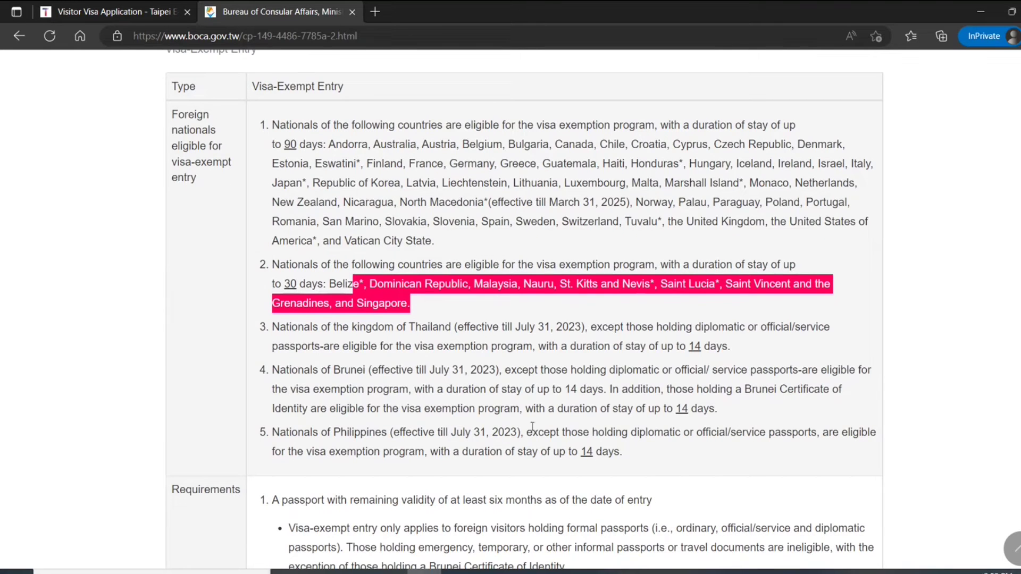
{"action": "scroll", "coordinate": [531, 427], "scroll_direction": "down", "scroll_amount": 6}
{"action": "scroll", "coordinate": [564, 415], "scroll_direction": "down", "scroll_amount": 4}
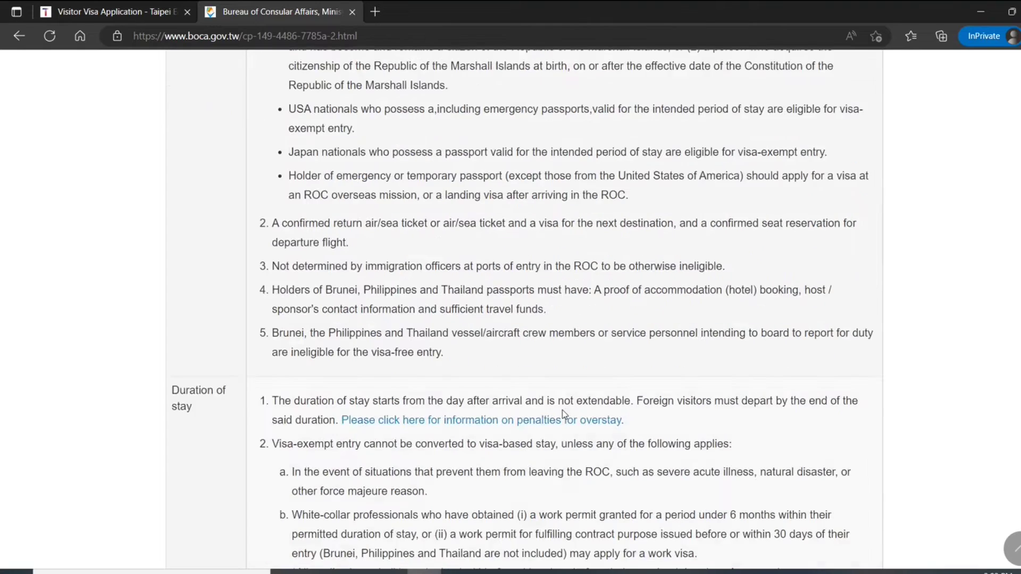
{"action": "scroll", "coordinate": [563, 414], "scroll_direction": "down", "scroll_amount": 12}
{"action": "scroll", "coordinate": [564, 414], "scroll_direction": "up", "scroll_amount": 12}
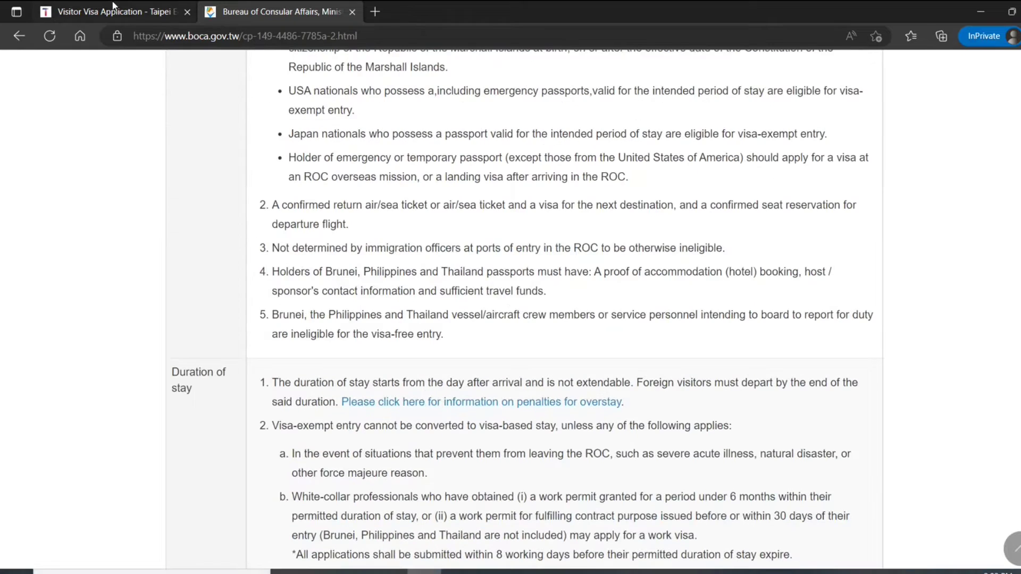
Return to the Visitor Visa Application page and open the R.O.C. (Taiwan) Travel Authorization Certificate link given for citizens of India through Lao
{"action": "left_click", "coordinate": [124, 15]}
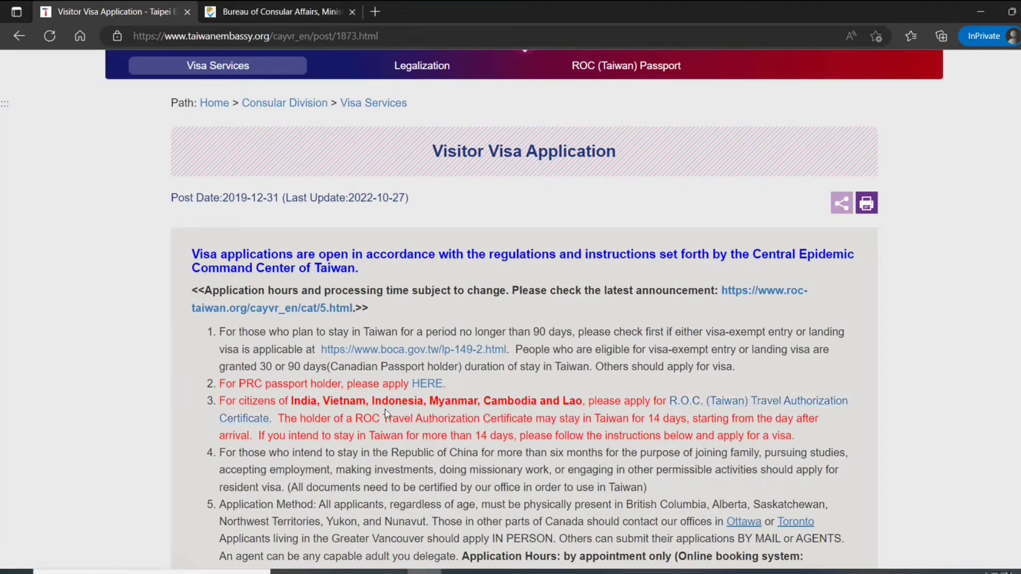
{"action": "left_click_drag", "start_coordinate": [291, 401], "coordinate": [618, 419]}
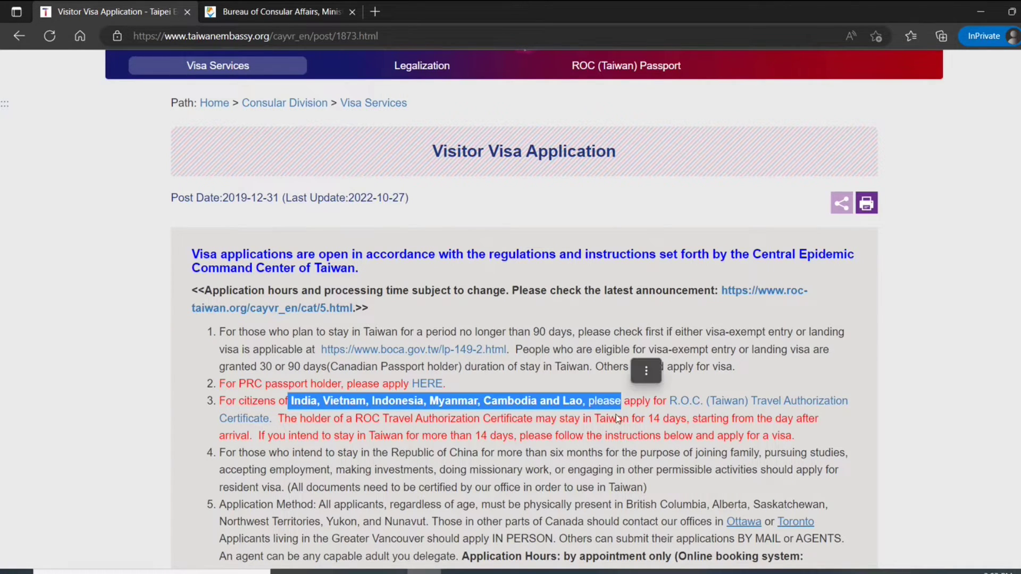
{"action": "left_click", "coordinate": [796, 402]}
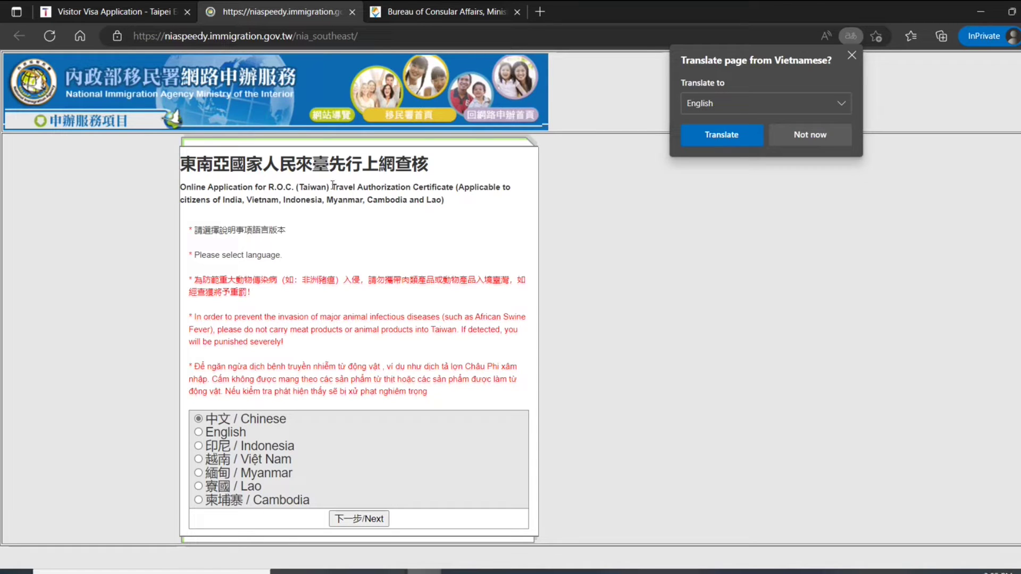
Check the certificate's name and applicable countries, choose English as the instruction language, and continue to the application flowchart
{"action": "left_click_drag", "start_coordinate": [349, 186], "coordinate": [453, 187]}
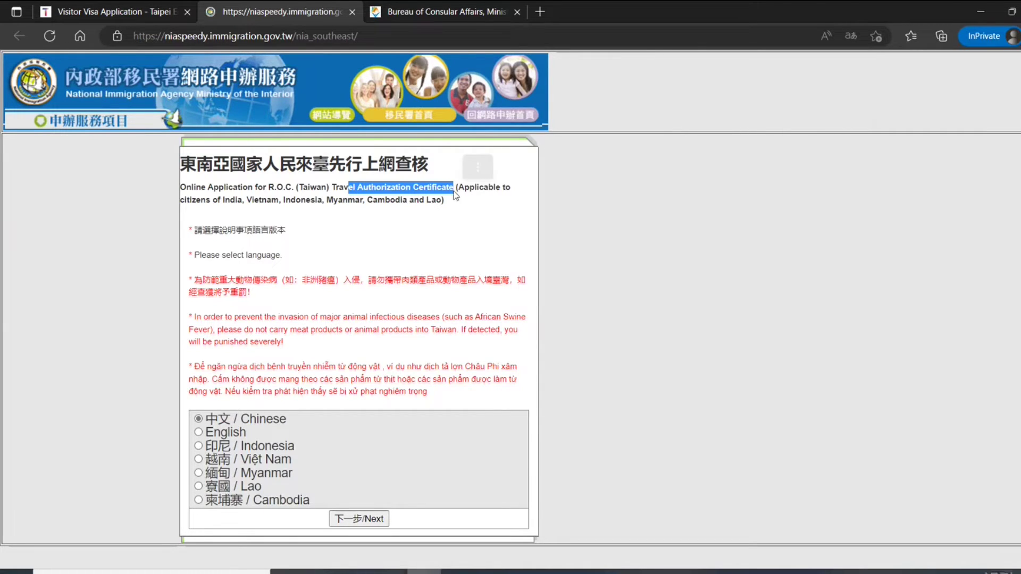
{"action": "left_click_drag", "start_coordinate": [265, 201], "coordinate": [385, 201]}
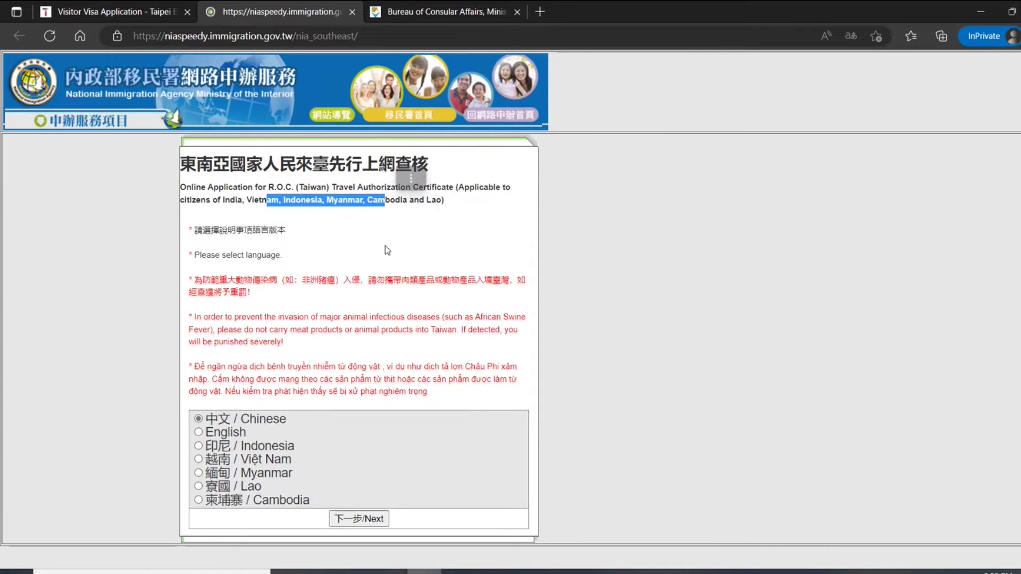
{"action": "left_click", "coordinate": [221, 433]}
{"action": "left_click", "coordinate": [363, 520]}
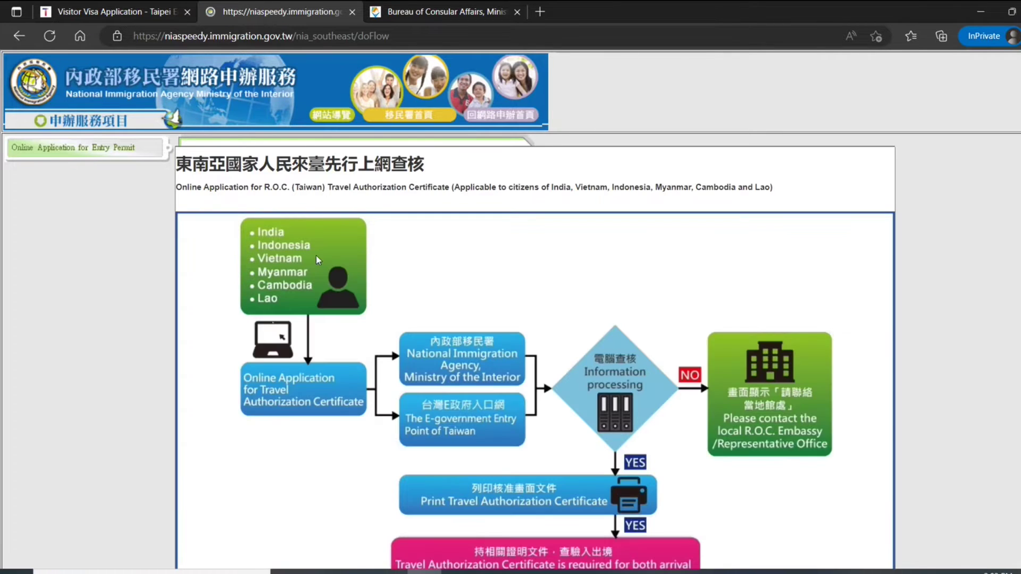
Look over the Travel Authorization Certificate application flowchart and proceed to the requirements page
{"action": "scroll", "coordinate": [315, 388], "scroll_direction": "down", "scroll_amount": 3}
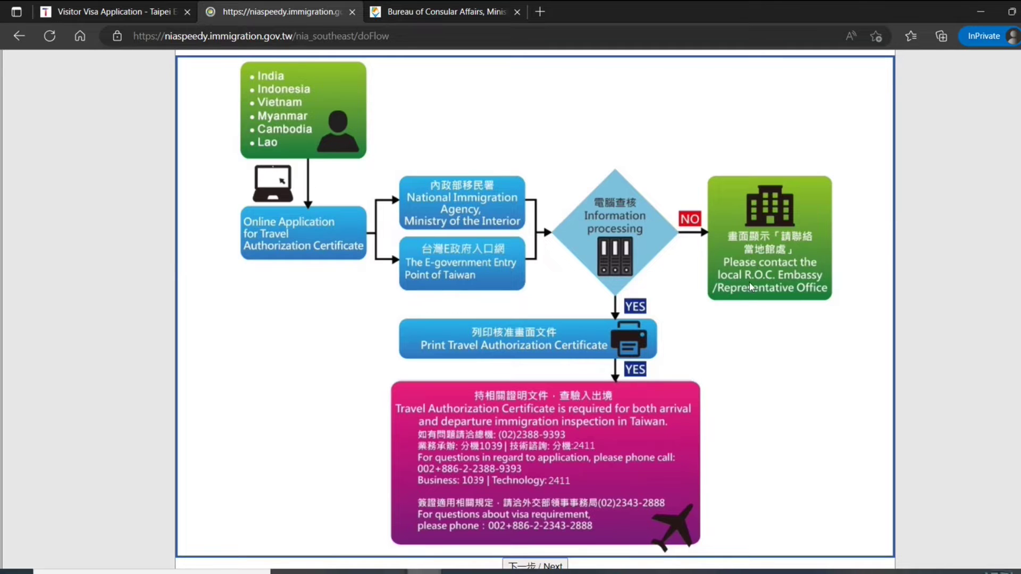
{"action": "scroll", "coordinate": [543, 267], "scroll_direction": "down", "scroll_amount": 1}
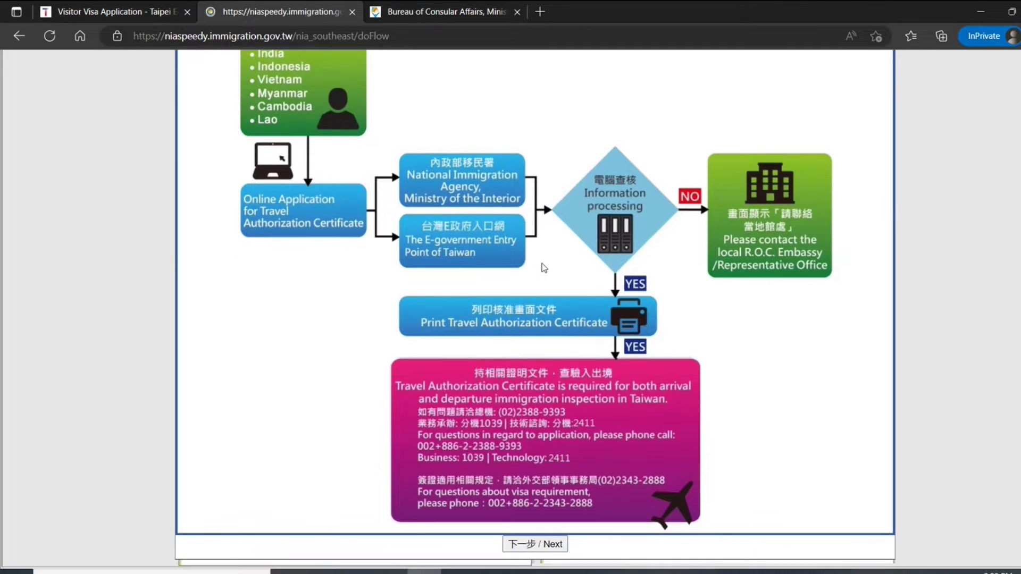
{"action": "left_click", "coordinate": [530, 546]}
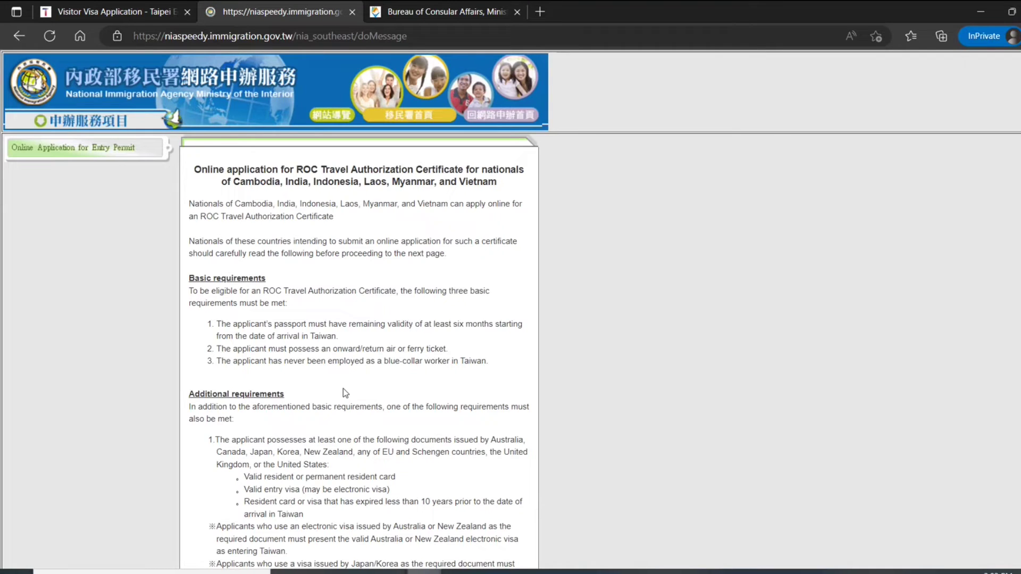
Read the certificate's basic requirements, highlighting the onward or return ticket condition and the blue-collar employment condition
{"action": "scroll", "coordinate": [200, 213], "scroll_direction": "down", "scroll_amount": 3}
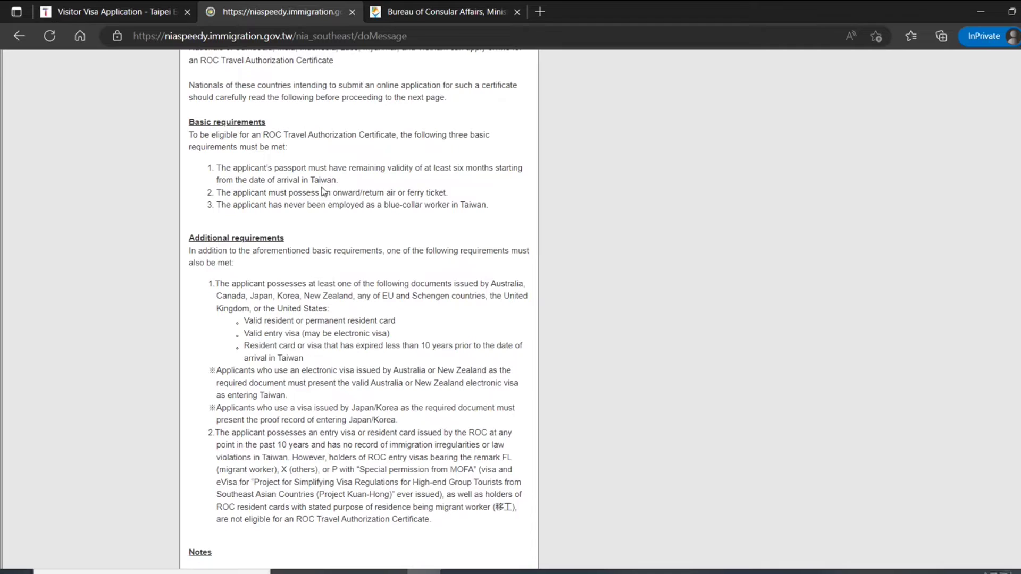
{"action": "left_click_drag", "start_coordinate": [242, 194], "coordinate": [424, 192]}
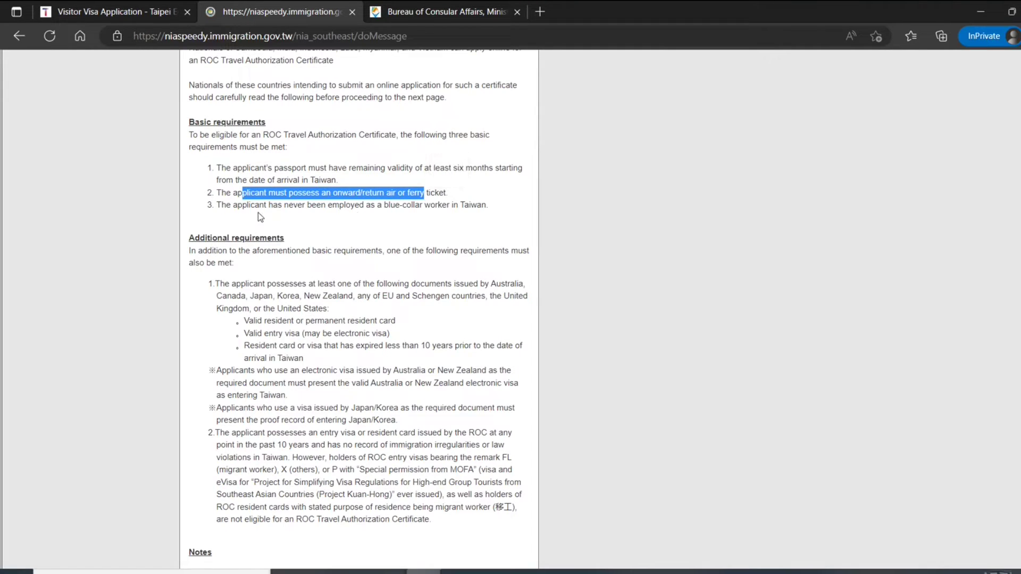
{"action": "left_click_drag", "start_coordinate": [217, 205], "coordinate": [467, 215]}
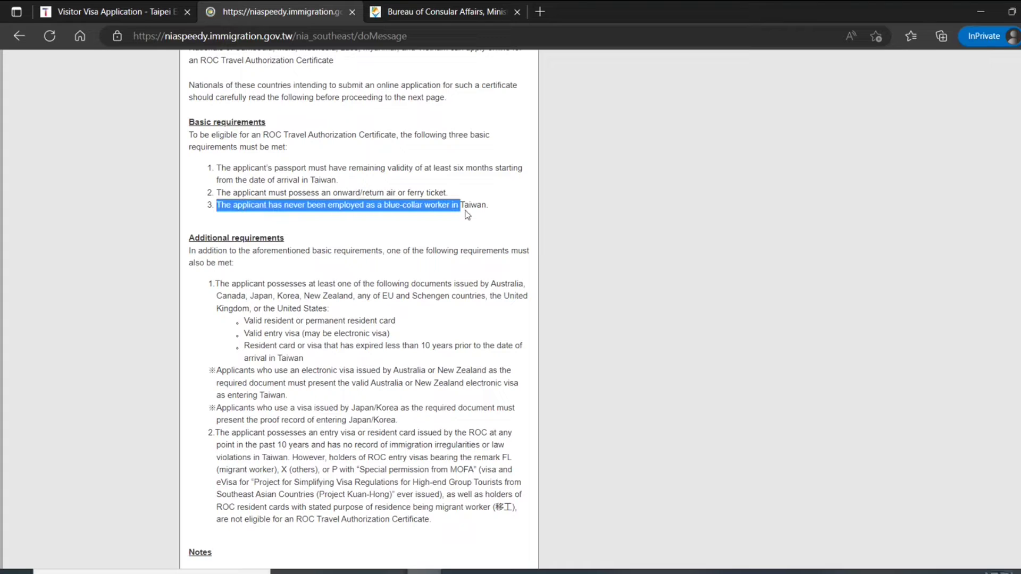
{"action": "left_click", "coordinate": [337, 216]}
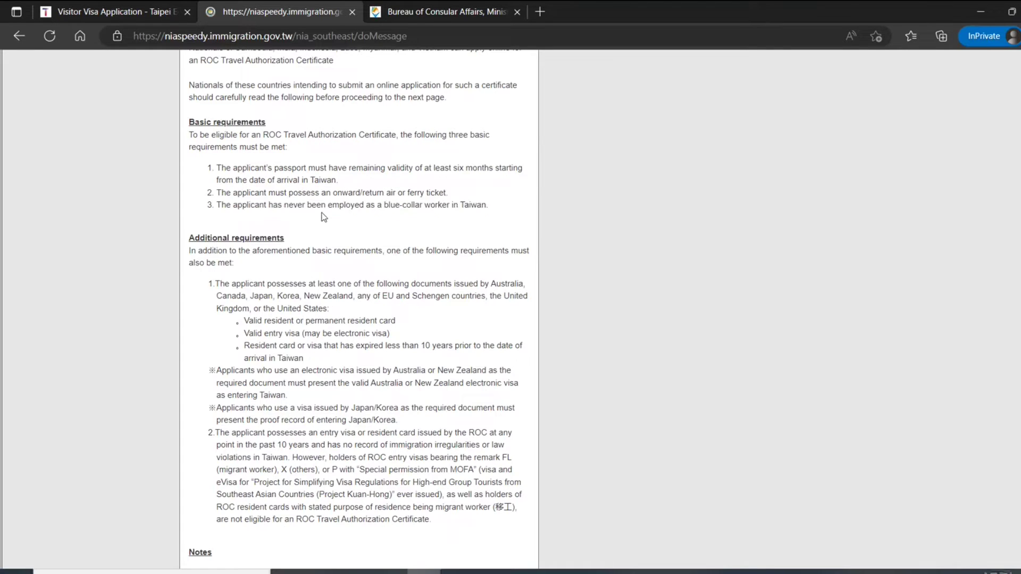
{"action": "left_click_drag", "start_coordinate": [352, 209], "coordinate": [477, 206]}
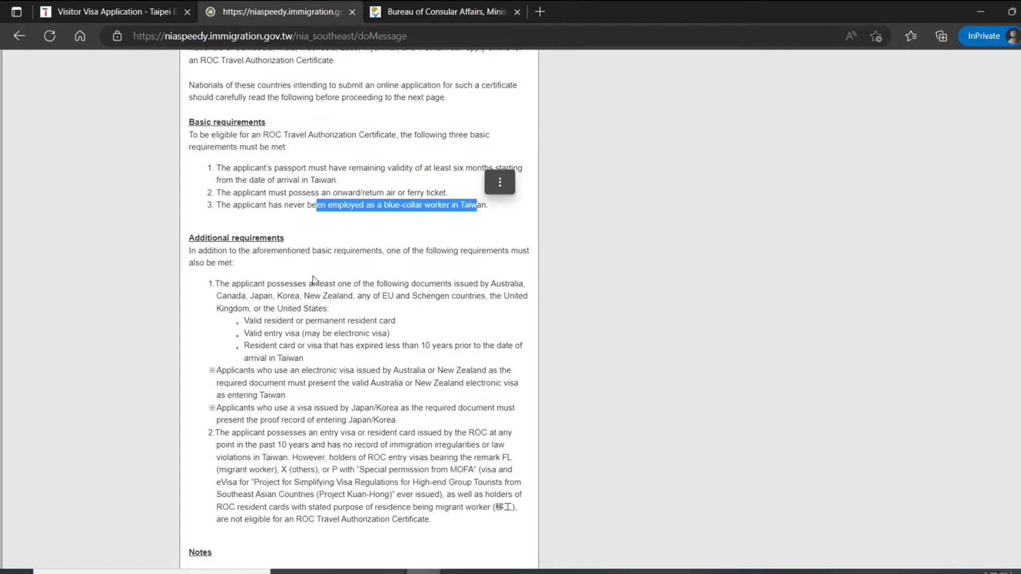
Read the additional requirements, highlighting the rule that one must be met and the accepted resident cards and visas from listed countries
{"action": "scroll", "coordinate": [277, 281], "scroll_direction": "down", "scroll_amount": 1}
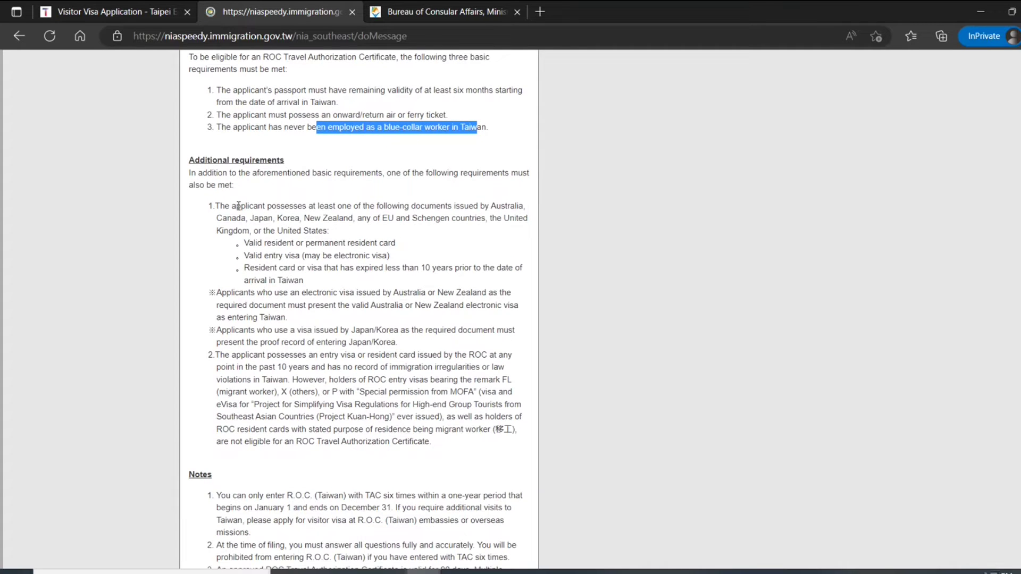
{"action": "left_click_drag", "start_coordinate": [236, 207], "coordinate": [348, 279]}
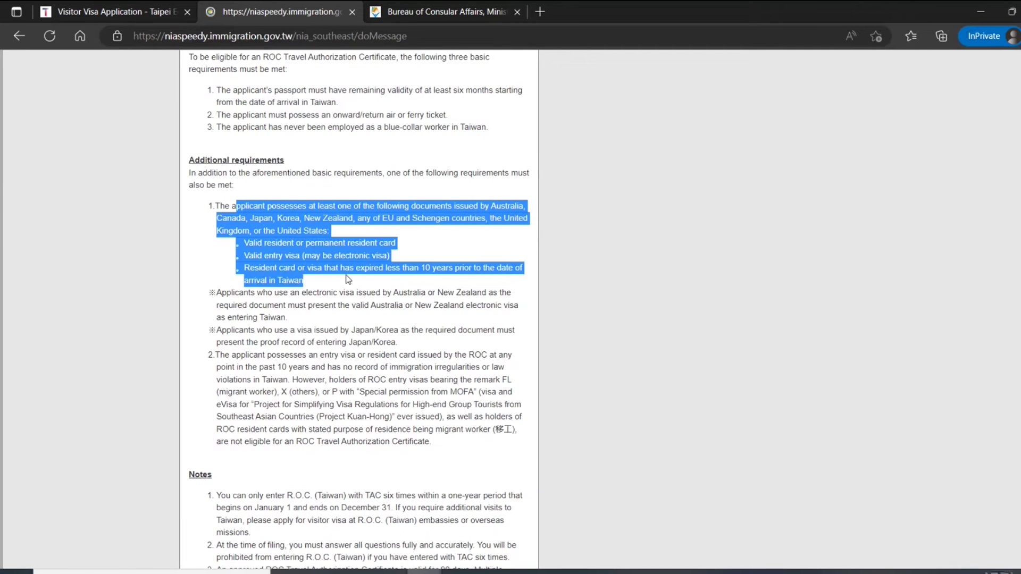
{"action": "left_click_drag", "start_coordinate": [256, 293], "coordinate": [254, 303]}
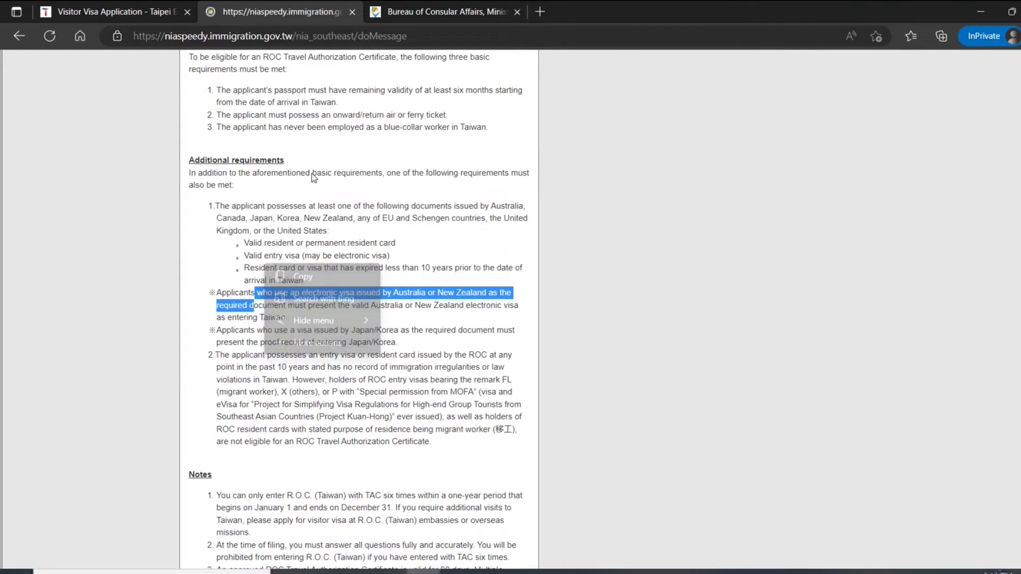
{"action": "left_click_drag", "start_coordinate": [317, 173], "coordinate": [384, 182]}
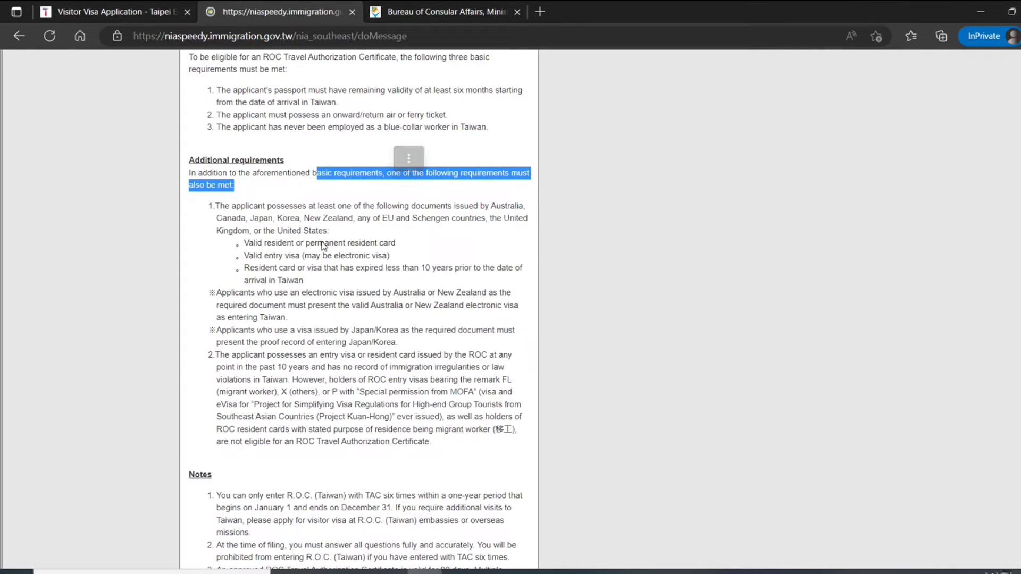
{"action": "left_click_drag", "start_coordinate": [325, 243], "coordinate": [318, 243]}
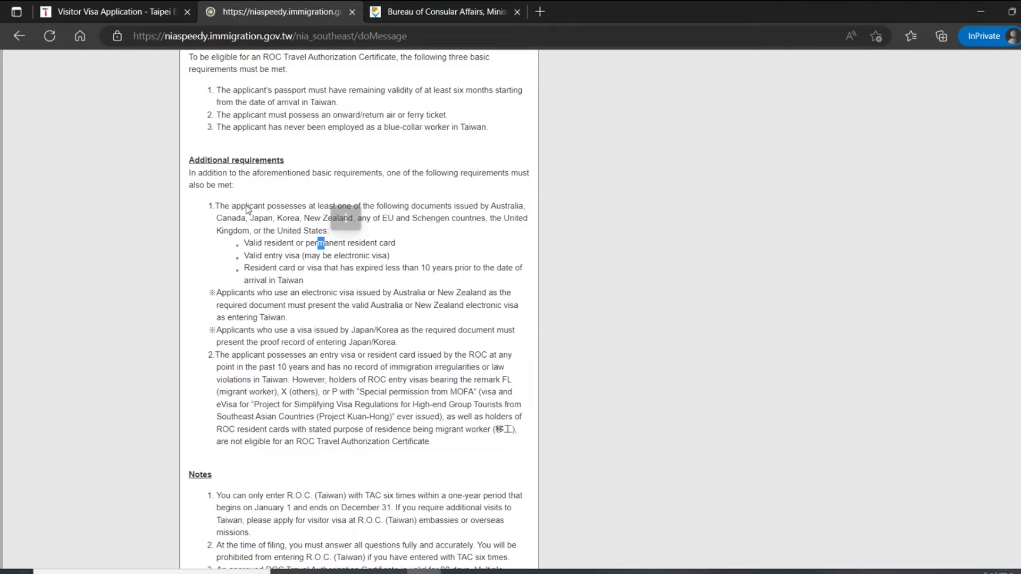
{"action": "left_click_drag", "start_coordinate": [220, 206], "coordinate": [346, 267]}
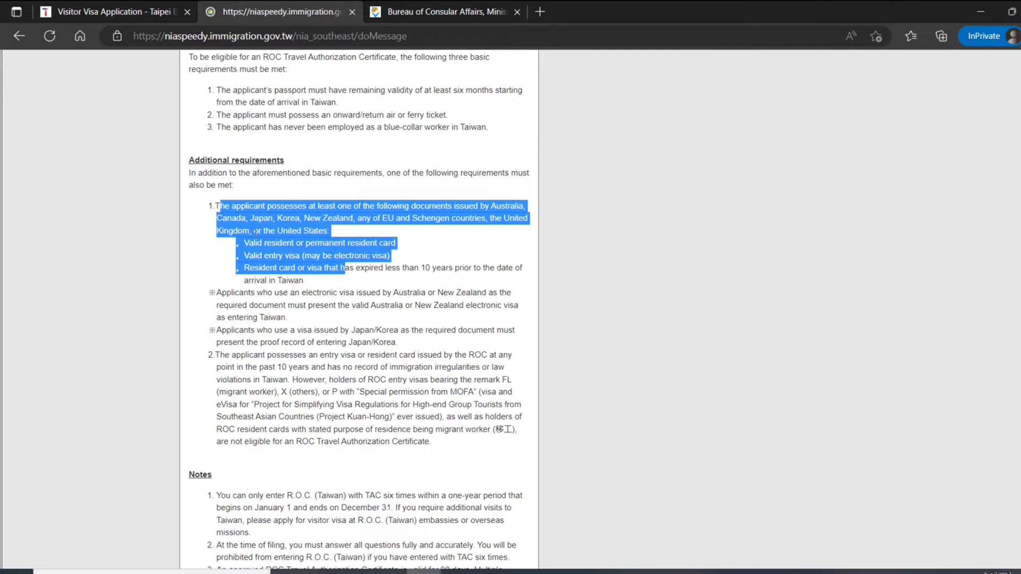
Read the accepted resident cards and visas, highlighting the notes on Australia or New Zealand electronic visas and Japan or Korea visas
{"action": "left_click", "coordinate": [290, 218]}
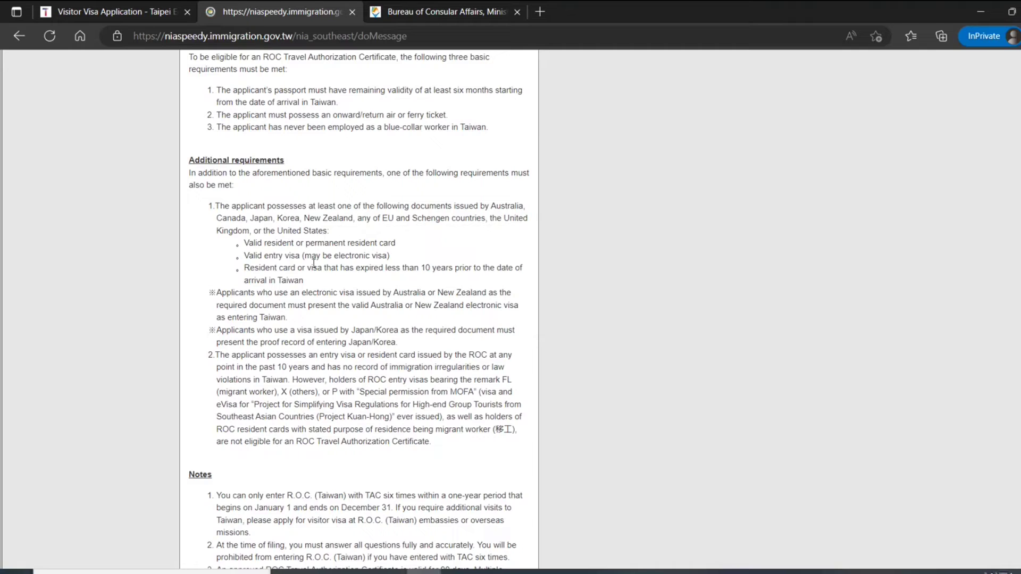
{"action": "left_click_drag", "start_coordinate": [267, 244], "coordinate": [352, 244]}
{"action": "left_click_drag", "start_coordinate": [277, 268], "coordinate": [338, 268]}
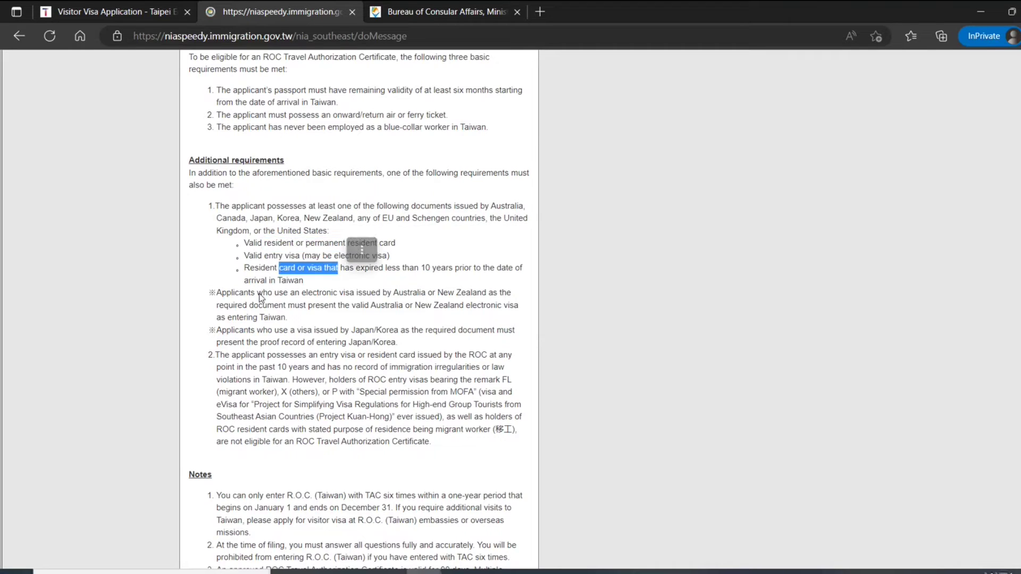
{"action": "left_click_drag", "start_coordinate": [257, 293], "coordinate": [292, 318]}
{"action": "left_click_drag", "start_coordinate": [232, 330], "coordinate": [396, 342]}
Highlight the second additional requirement on ROC-issued entry visas and resident cards, and proceed past the notes to the application form
{"action": "scroll", "coordinate": [345, 327], "scroll_direction": "down", "scroll_amount": 2}
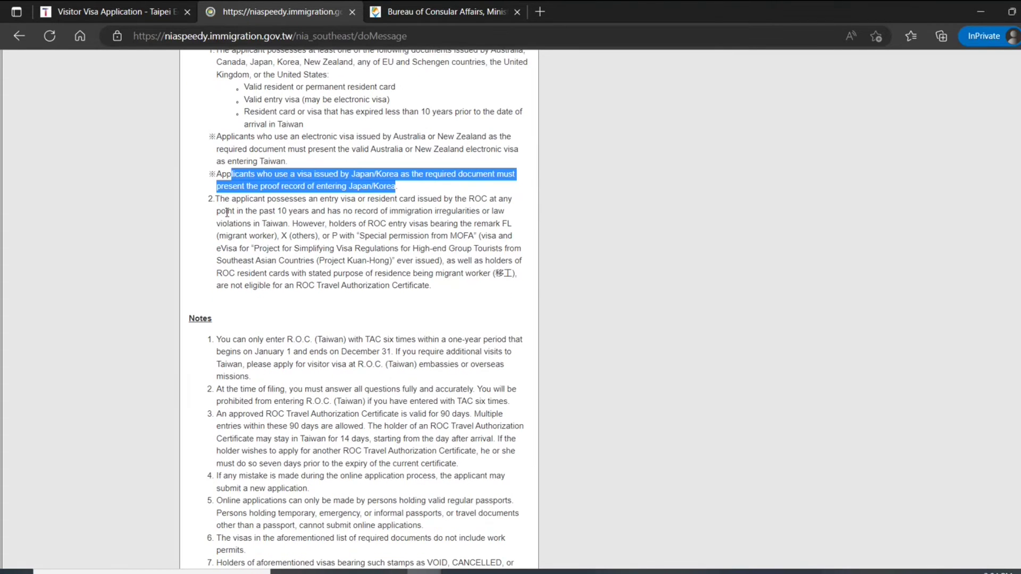
{"action": "left_click", "coordinate": [220, 199]}
{"action": "left_click_drag", "start_coordinate": [221, 199], "coordinate": [411, 287]}
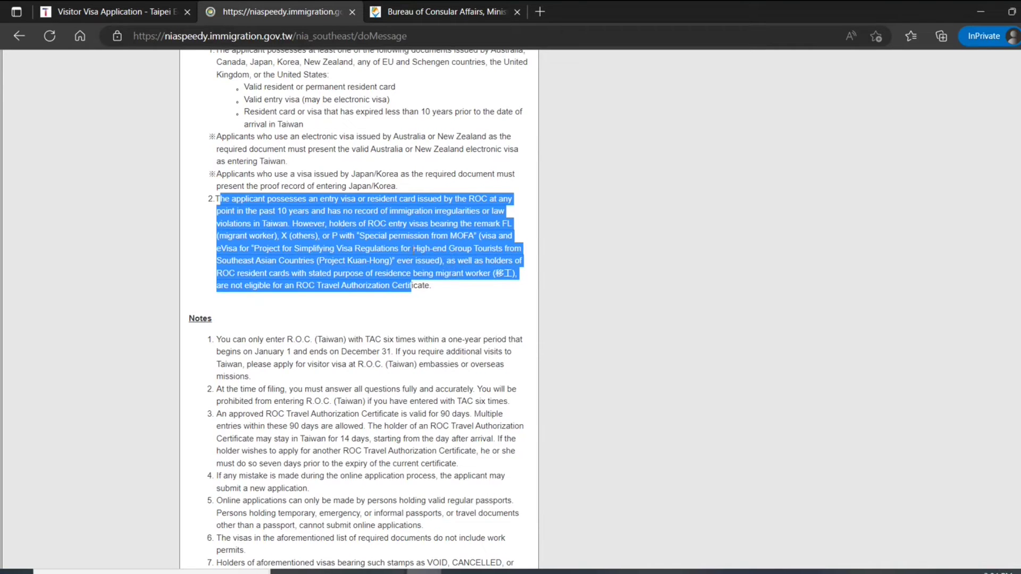
{"action": "scroll", "coordinate": [407, 259], "scroll_direction": "down", "scroll_amount": 5}
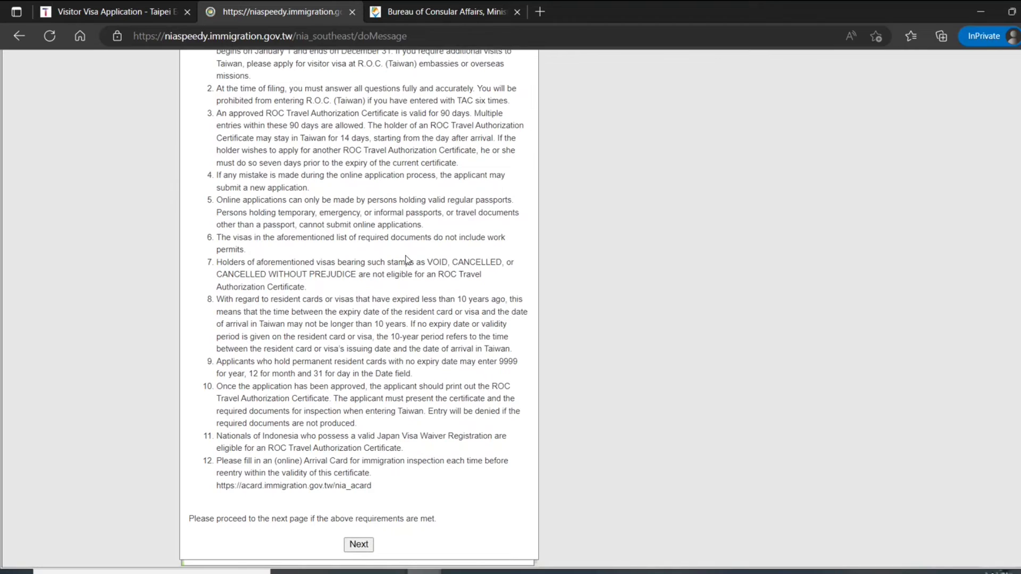
{"action": "left_click", "coordinate": [357, 545]}
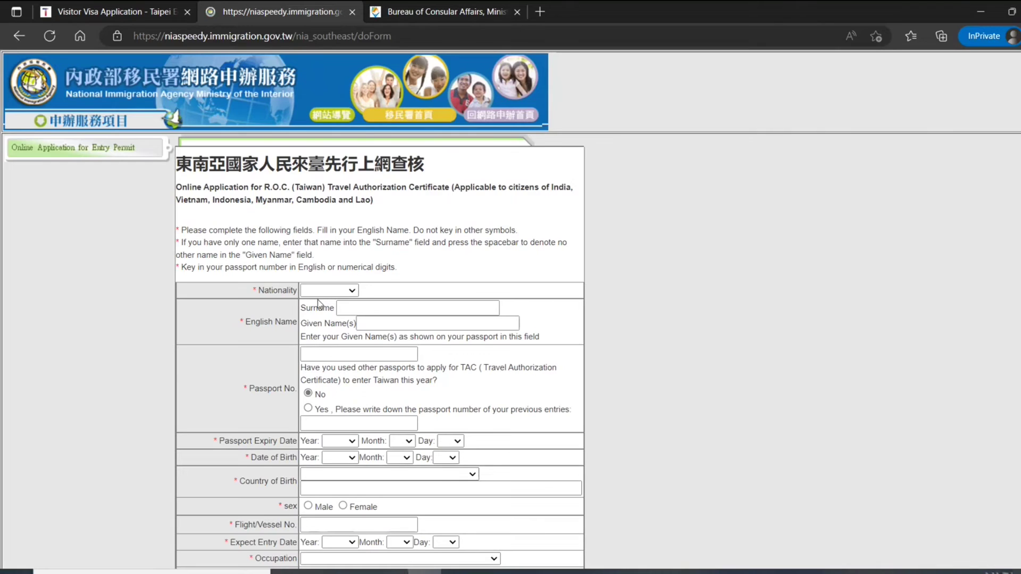
Set the nationality to Indian and skim the whole application form
{"action": "left_click", "coordinate": [342, 292]}
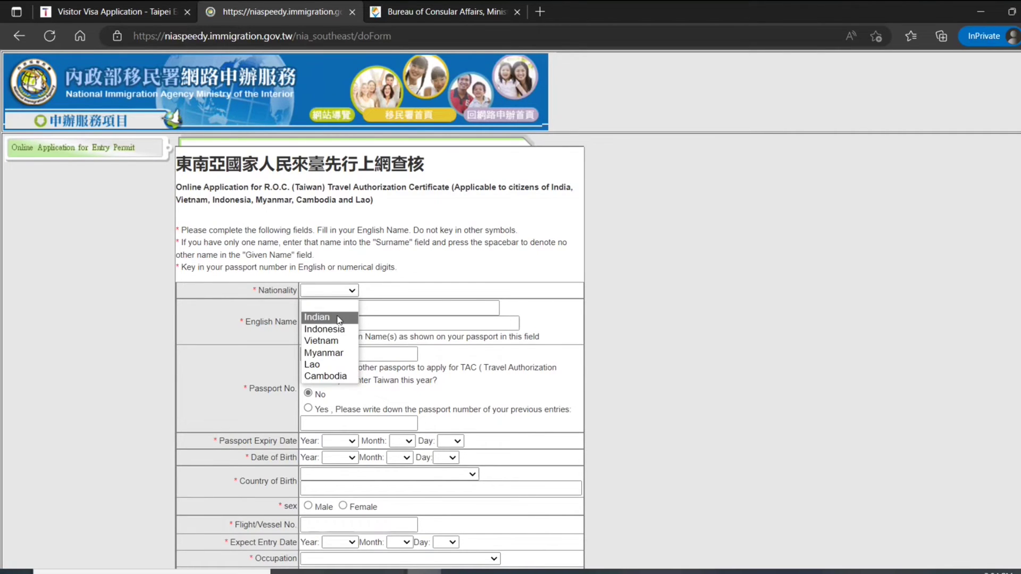
{"action": "left_click", "coordinate": [337, 318]}
{"action": "scroll", "coordinate": [246, 317], "scroll_direction": "down", "scroll_amount": 10}
{"action": "scroll", "coordinate": [245, 318], "scroll_direction": "down", "scroll_amount": 1}
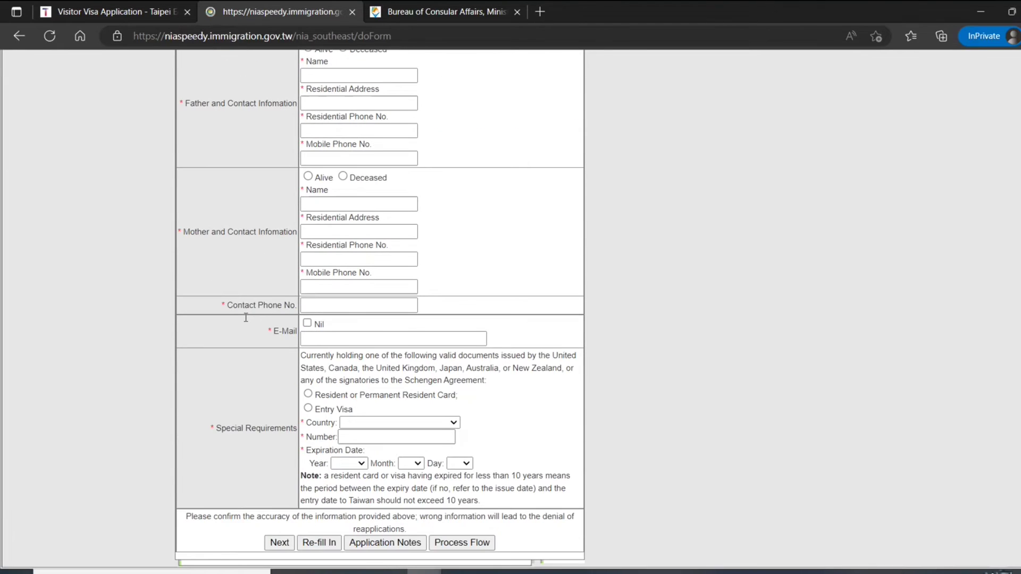
{"action": "scroll", "coordinate": [244, 322], "scroll_direction": "up", "scroll_amount": 11}
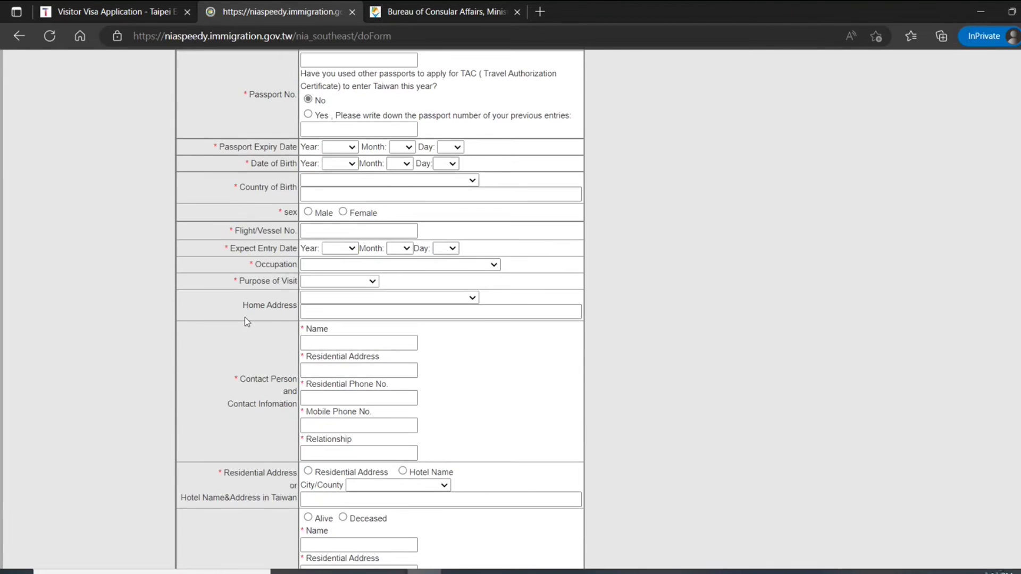
Go through the passport and personal detail fields and set the purpose of visit to 3.Sightseeing
{"action": "scroll", "coordinate": [193, 321], "scroll_direction": "down", "scroll_amount": 2}
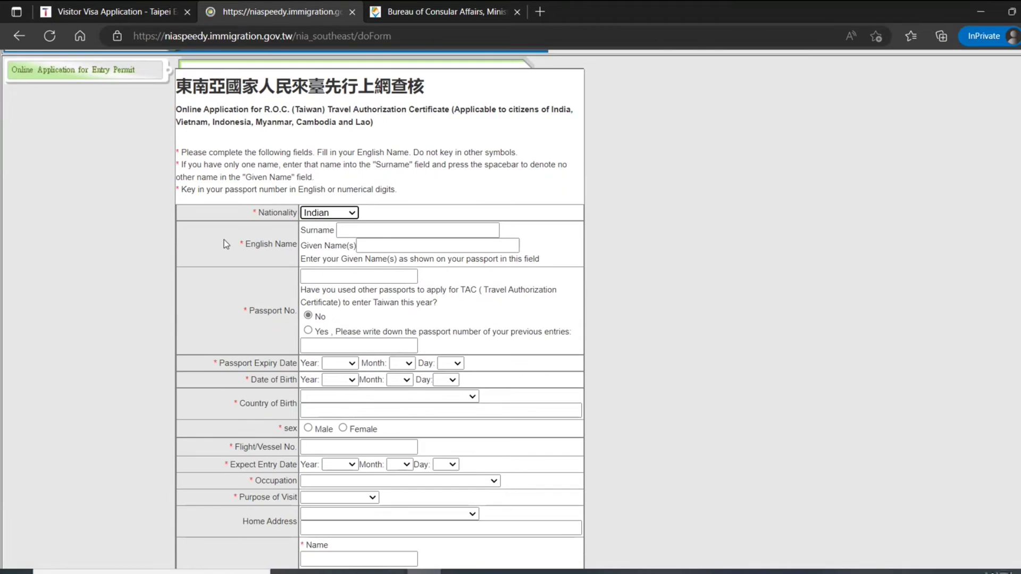
{"action": "scroll", "coordinate": [256, 340], "scroll_direction": "down", "scroll_amount": 2}
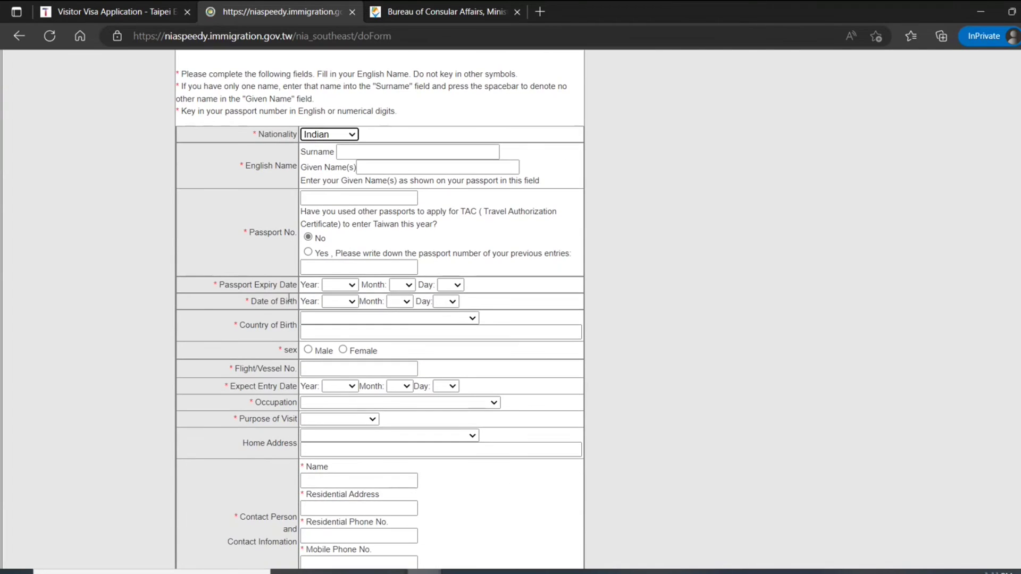
{"action": "scroll", "coordinate": [297, 309], "scroll_direction": "down", "scroll_amount": 2}
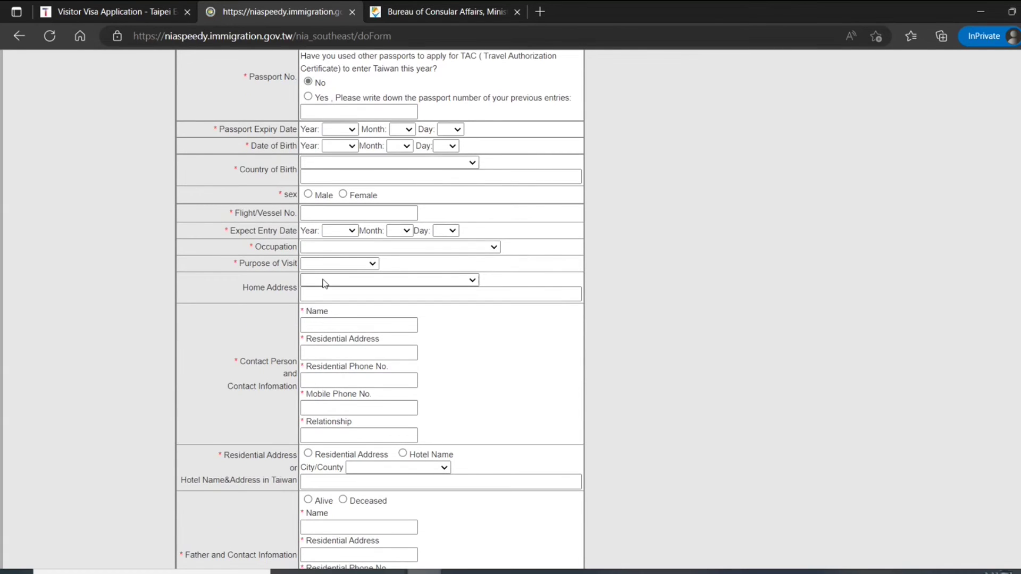
{"action": "left_click", "coordinate": [339, 263]}
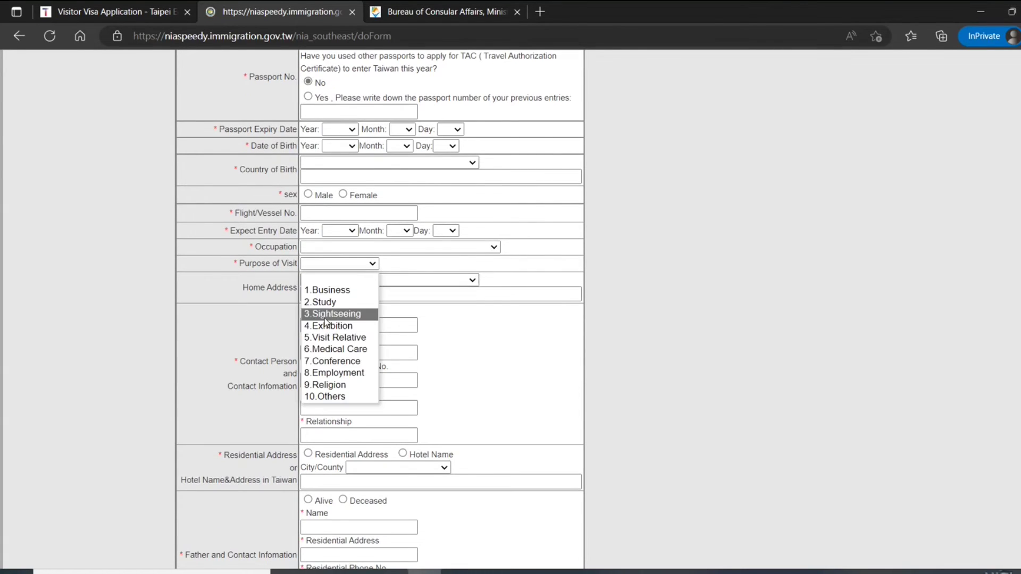
{"action": "left_click", "coordinate": [327, 313]}
Review the contact, parent and special requirements fields, highlighting the valid document options and the note on expiry dates
{"action": "scroll", "coordinate": [270, 311], "scroll_direction": "down", "scroll_amount": 3}
{"action": "scroll", "coordinate": [271, 313], "scroll_direction": "down", "scroll_amount": 3}
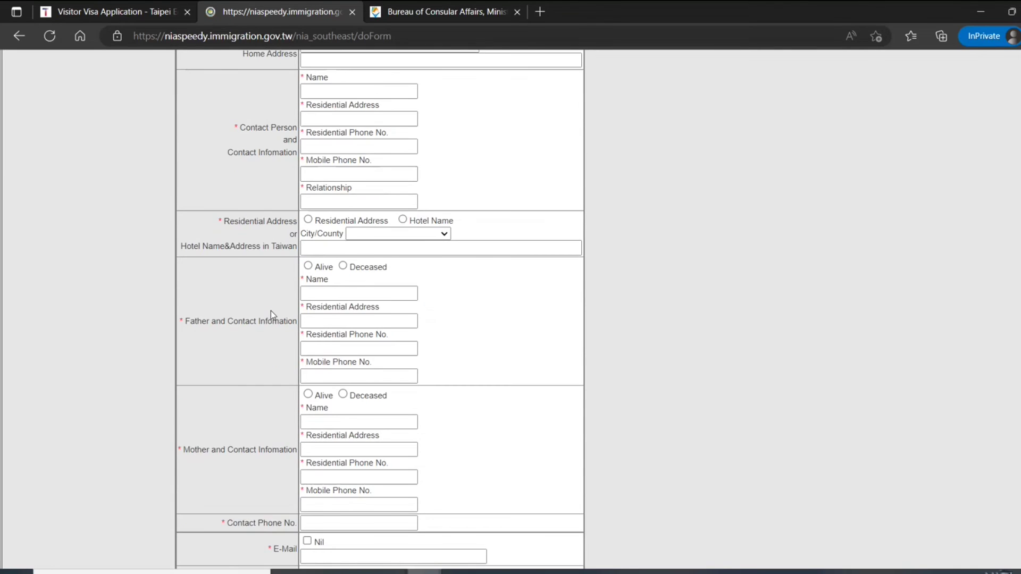
{"action": "scroll", "coordinate": [272, 315], "scroll_direction": "down", "scroll_amount": 2}
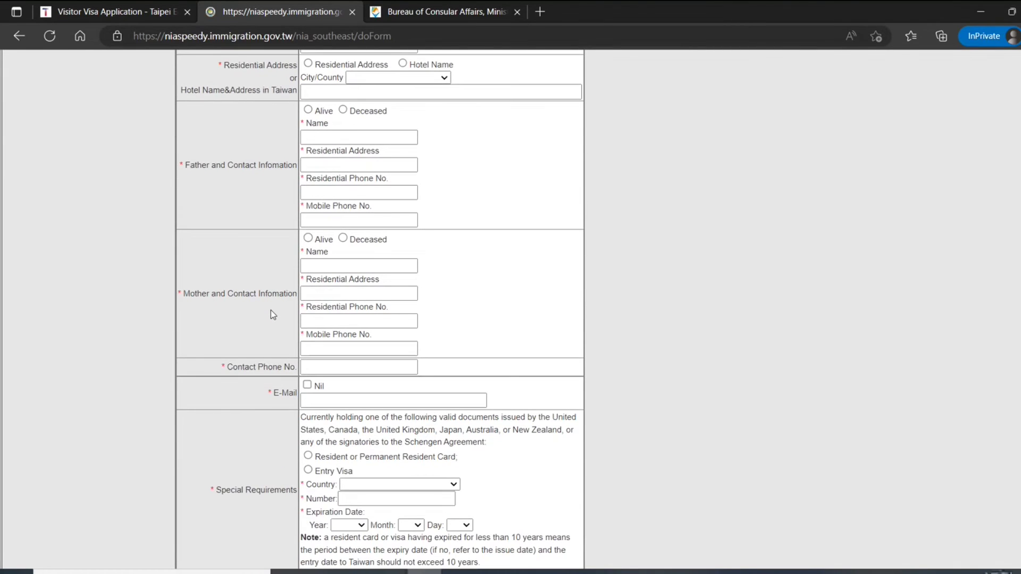
{"action": "scroll", "coordinate": [272, 321], "scroll_direction": "down", "scroll_amount": 2}
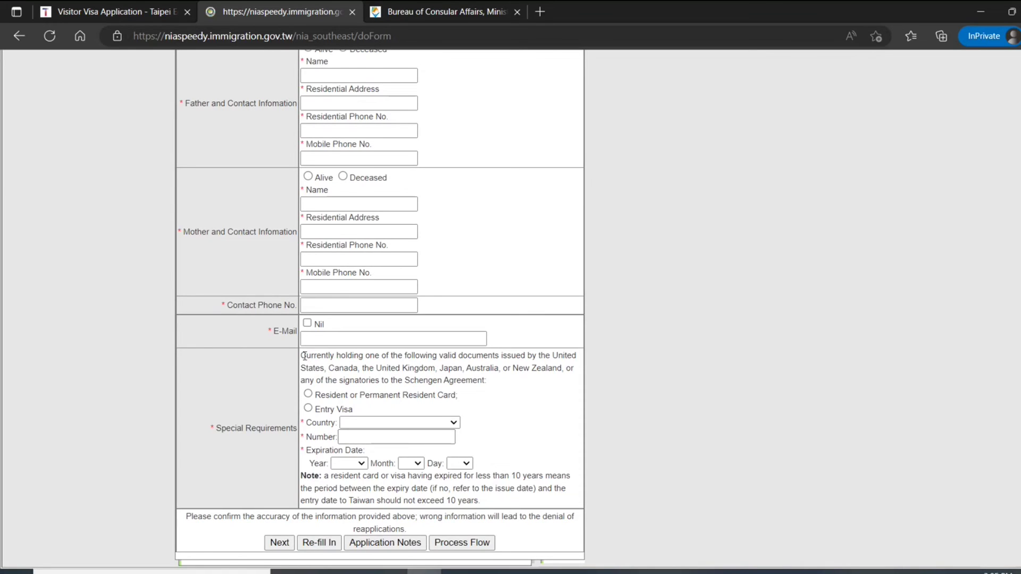
{"action": "left_click_drag", "start_coordinate": [304, 355], "coordinate": [384, 410]}
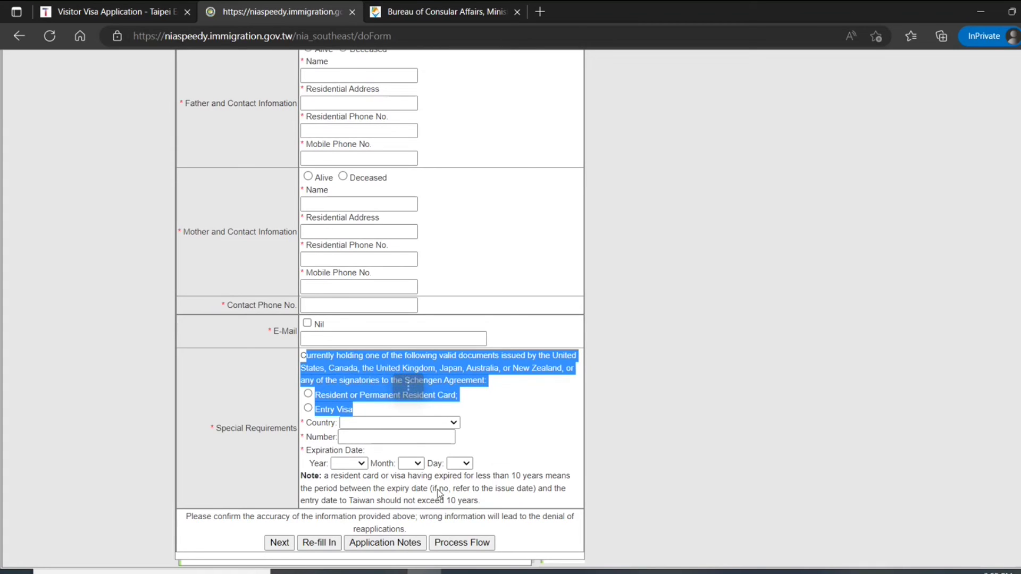
{"action": "left_click_drag", "start_coordinate": [340, 488], "coordinate": [473, 488]}
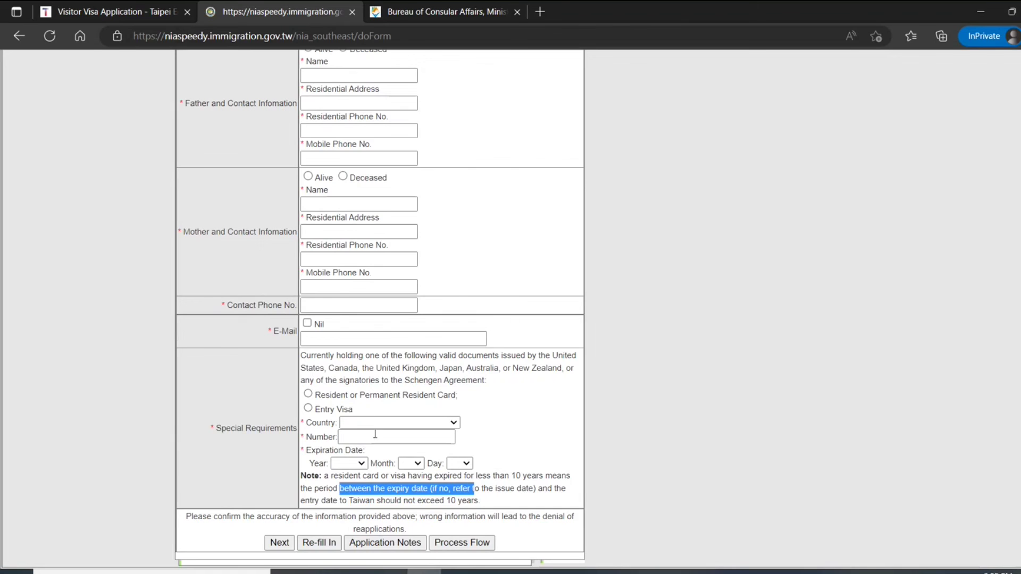
{"action": "scroll", "coordinate": [423, 396], "scroll_direction": "up", "scroll_amount": 15}
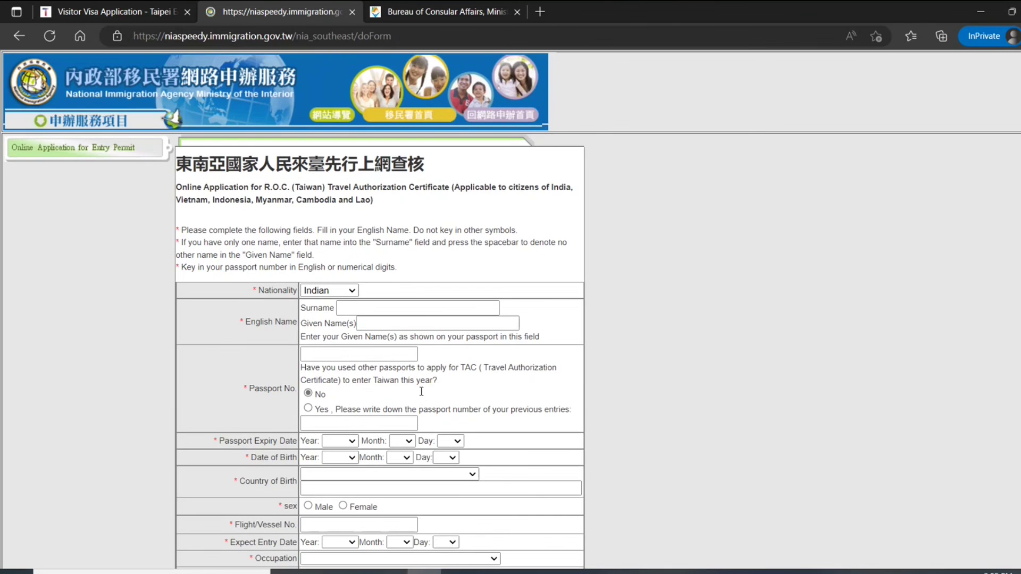